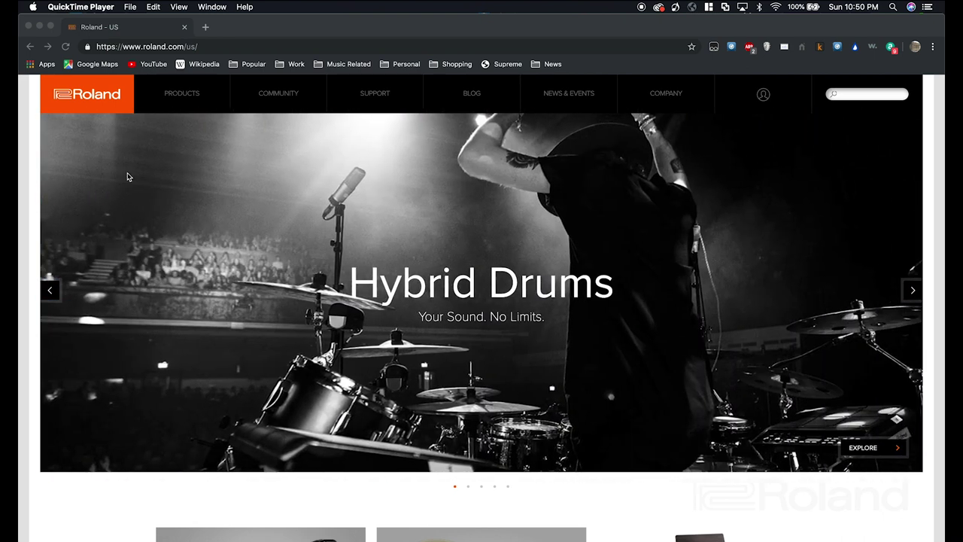
- Open the AIRA & DJ product category on the Roland website
left_click(184, 103)
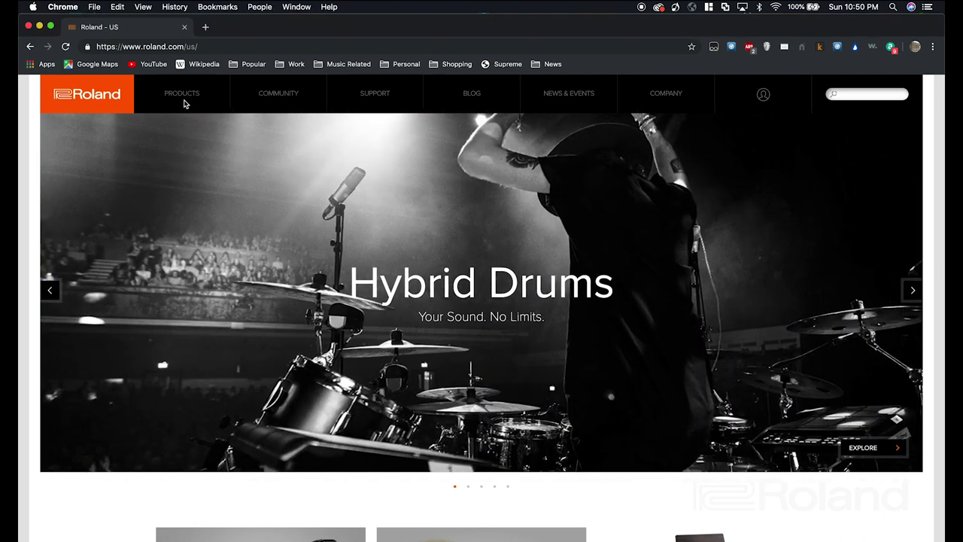
mouse_move(184, 105)
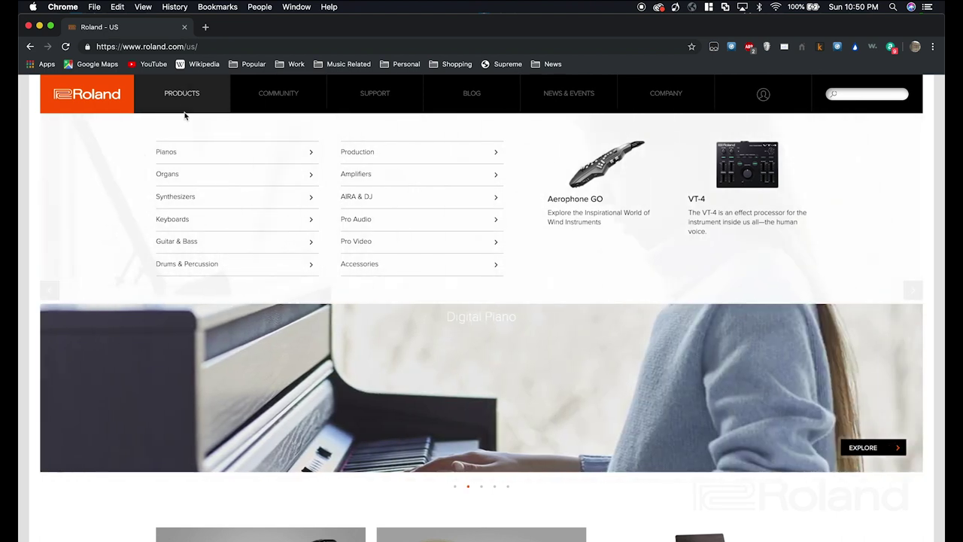
left_click(368, 205)
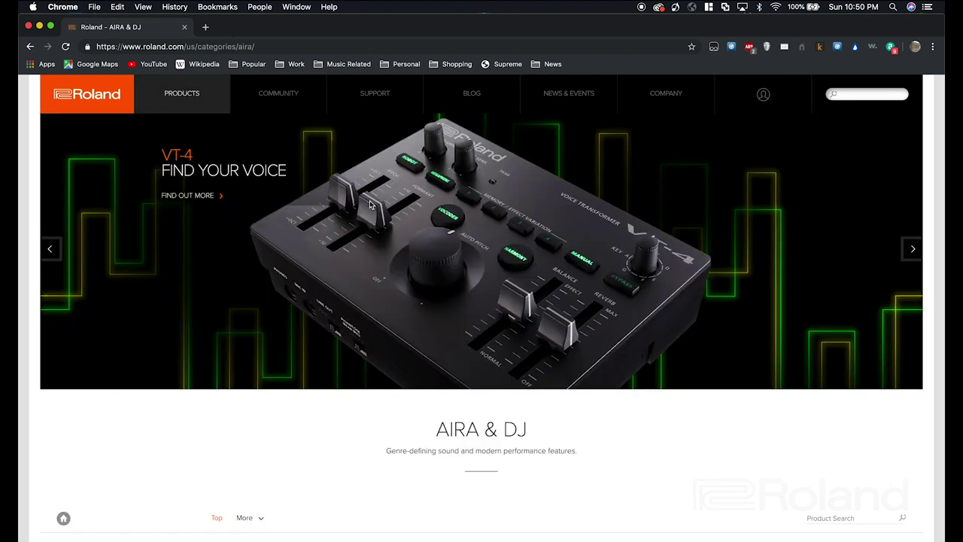
- Find the DJ-202 controller in the product list and open the Downloads section of its product page
scroll(369, 205, "down", 15)
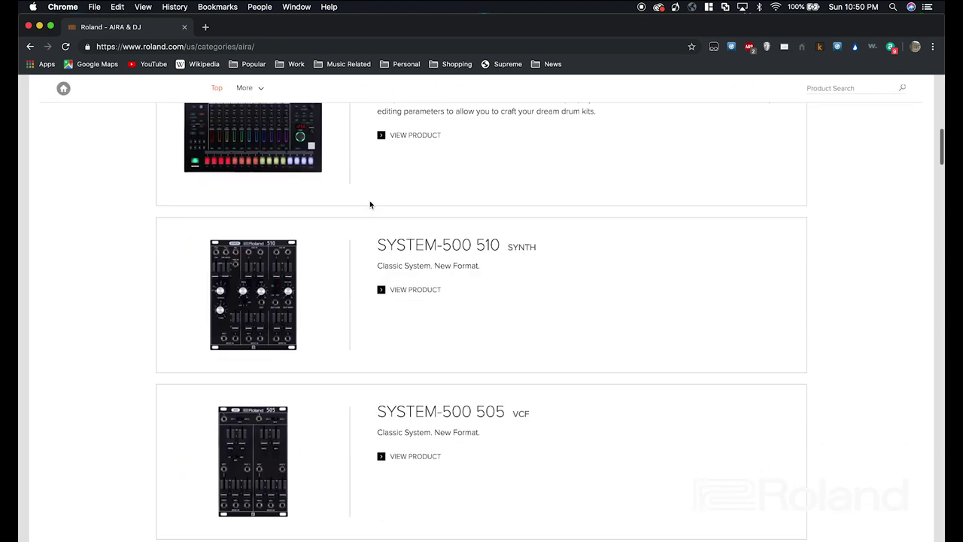
scroll(370, 205, "down", 15)
scroll(370, 205, "up", 3)
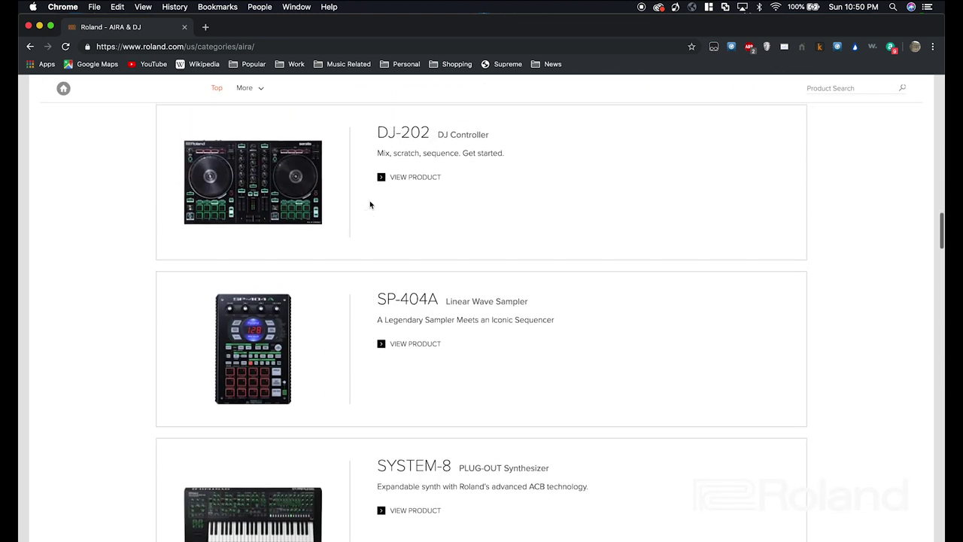
left_click(283, 193)
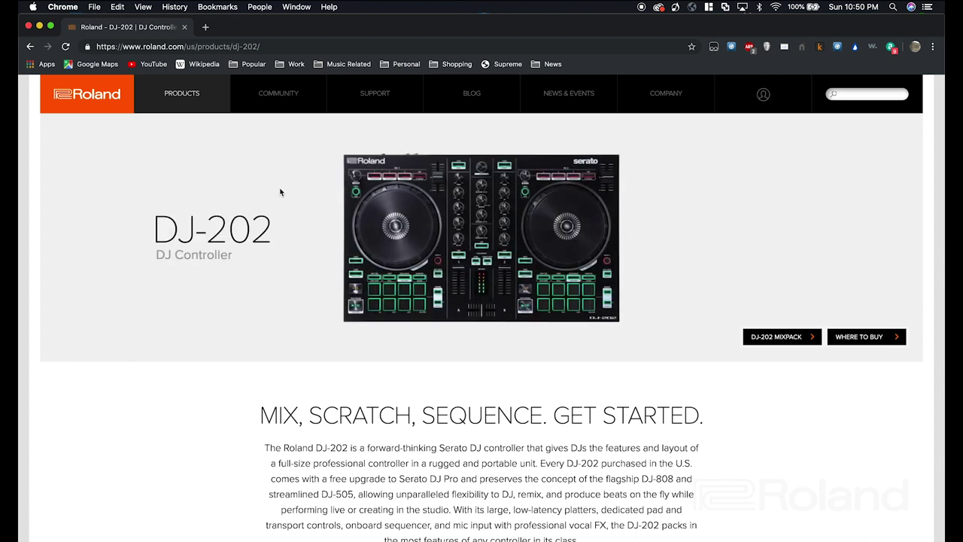
scroll(280, 192, "down", 5)
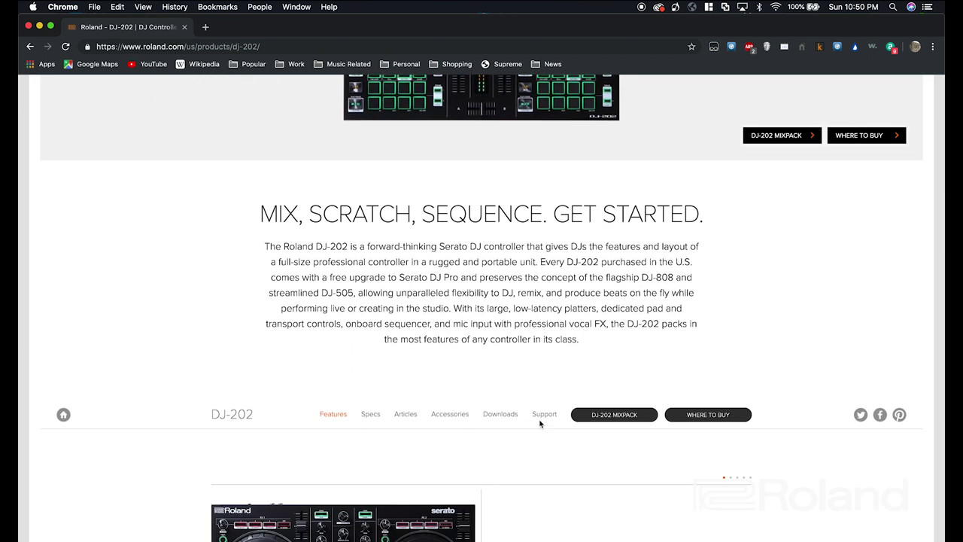
left_click(501, 415)
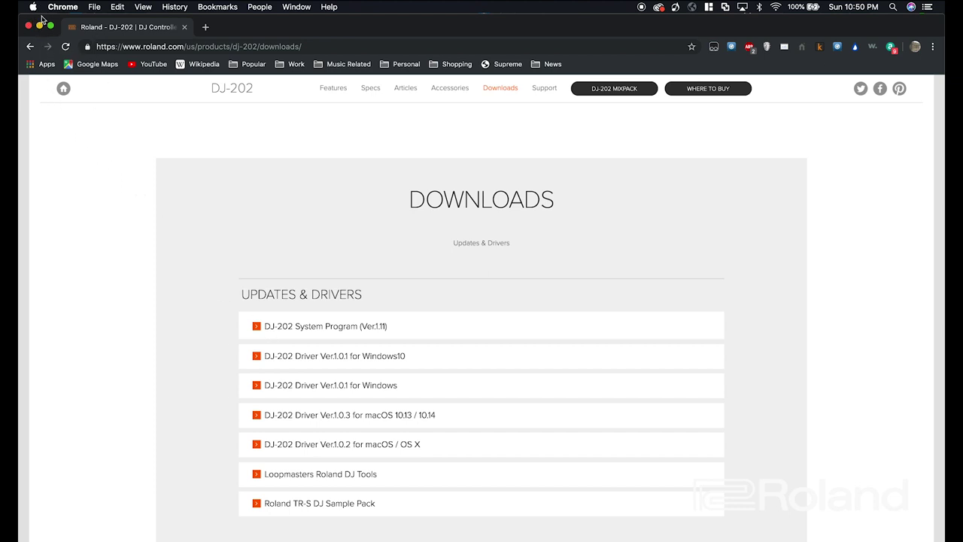
- Check the installed macOS version in the About This Mac information, closing the window again
left_click(33, 9)
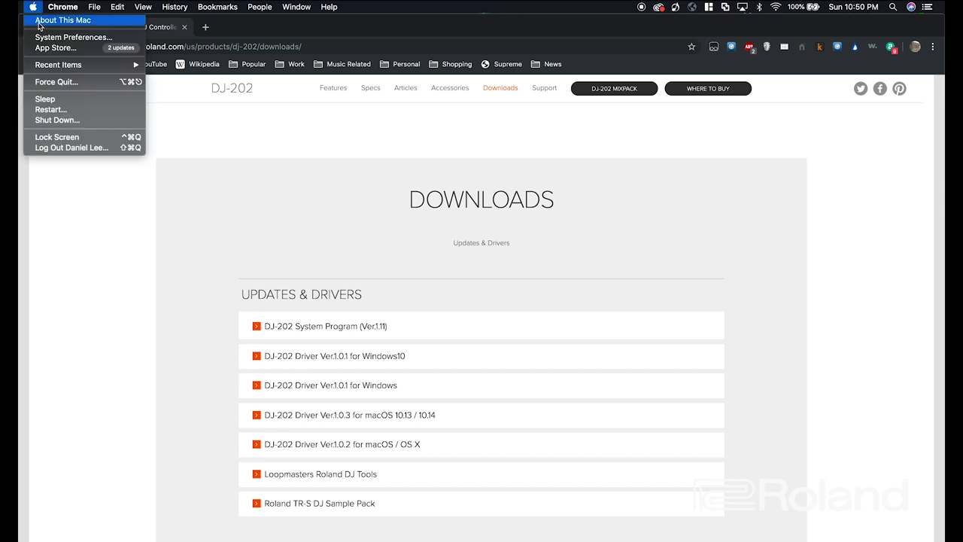
left_click(47, 23)
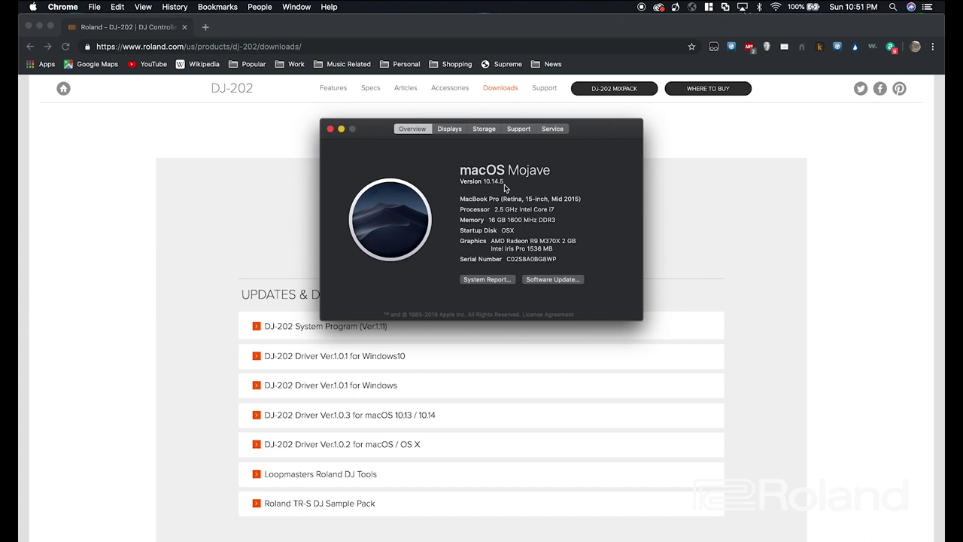
left_click(330, 128)
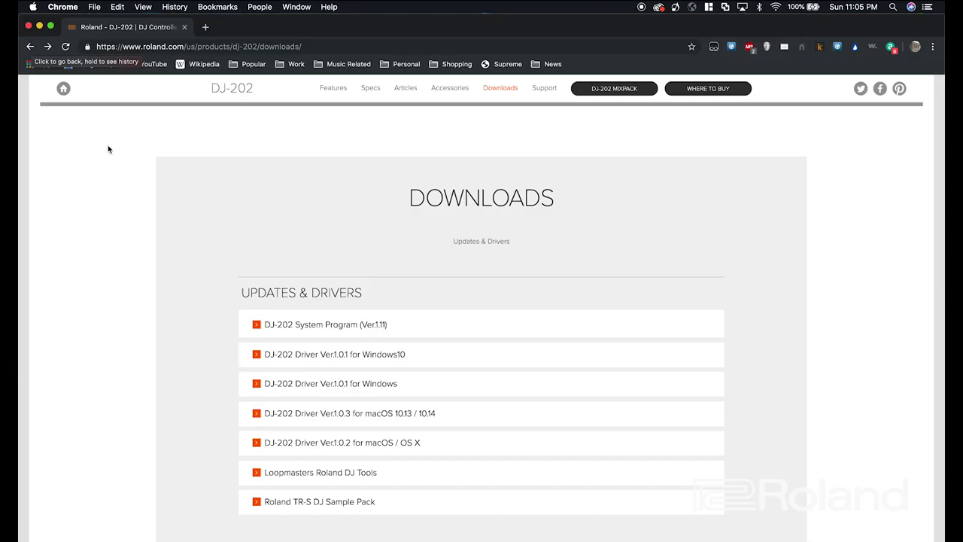
- Download DJ-202 Driver Ver.1.0.3 for macOS 10.13 / 10.14, agreeing to the end user license agreement
left_click(317, 417)
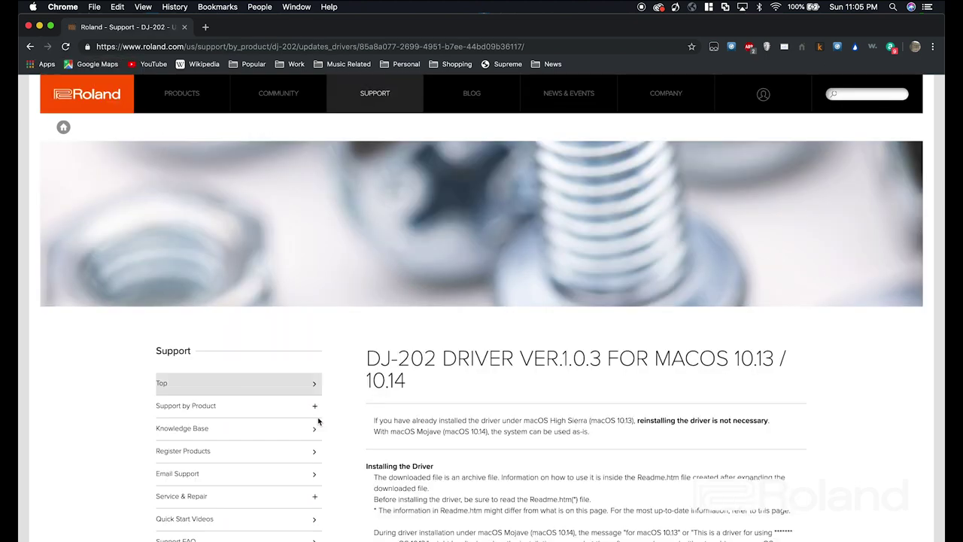
scroll(547, 339, "down", 10)
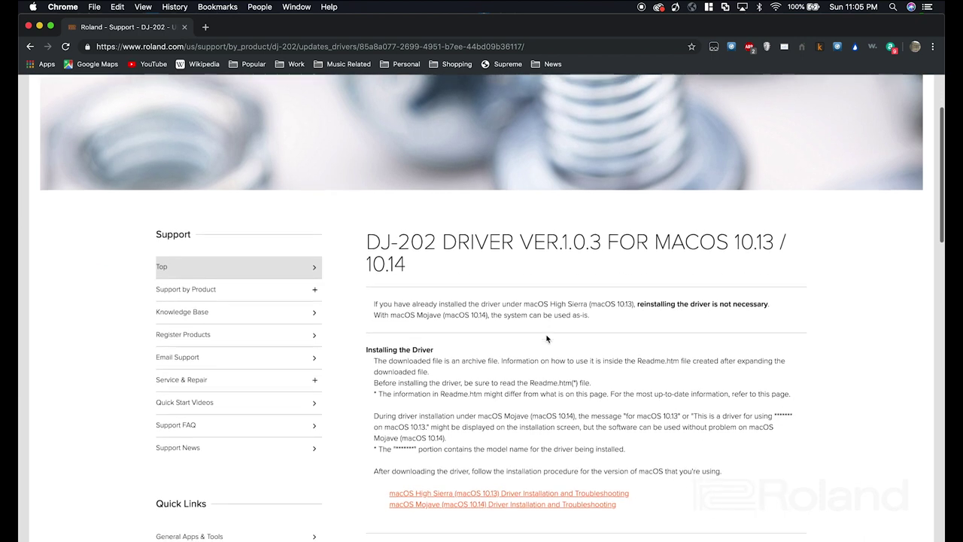
scroll(547, 339, "down", 2)
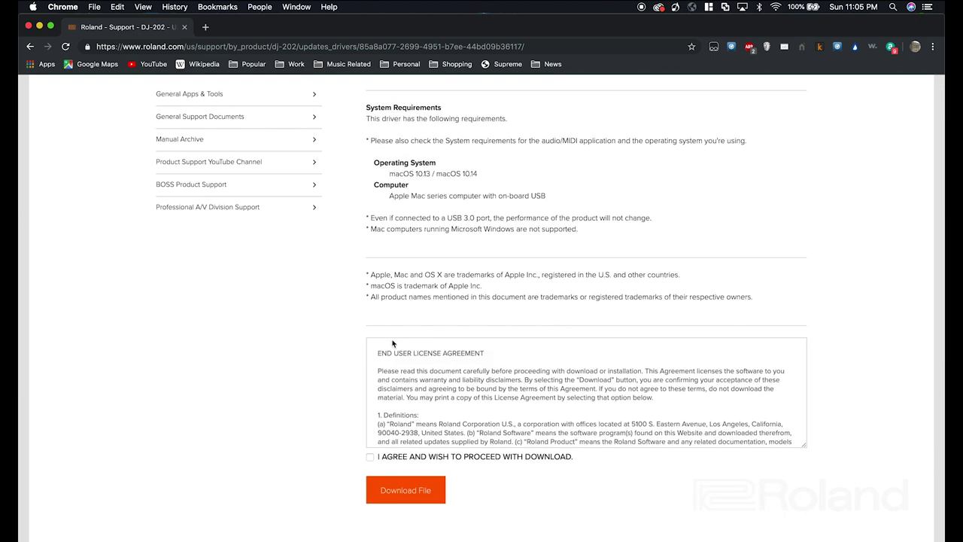
left_click(370, 457)
left_click(395, 493)
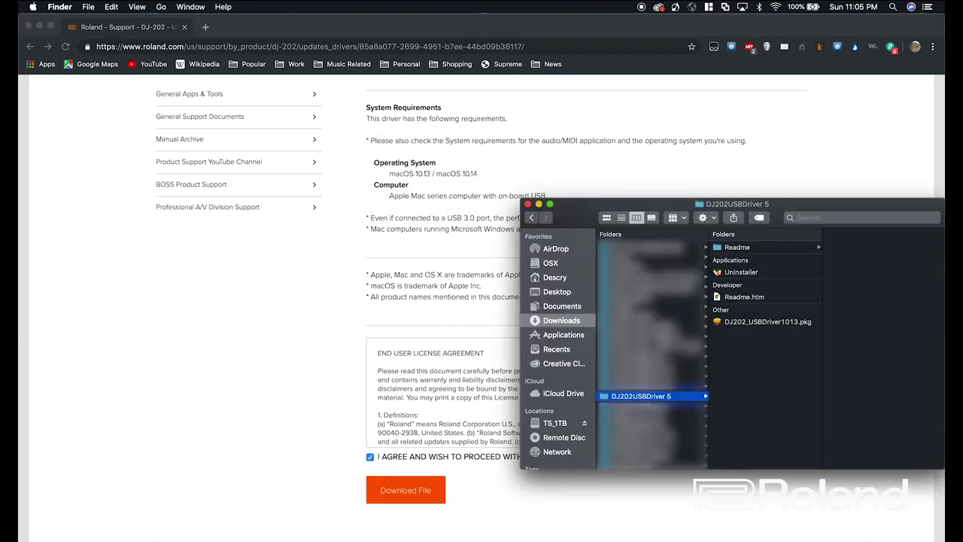
- Launch DJ202_USBDriver1013.pkg from the downloaded driver folder, allow its compatibility check and proceed through the installer to the standard installation
left_click(738, 324)
double_click(738, 323)
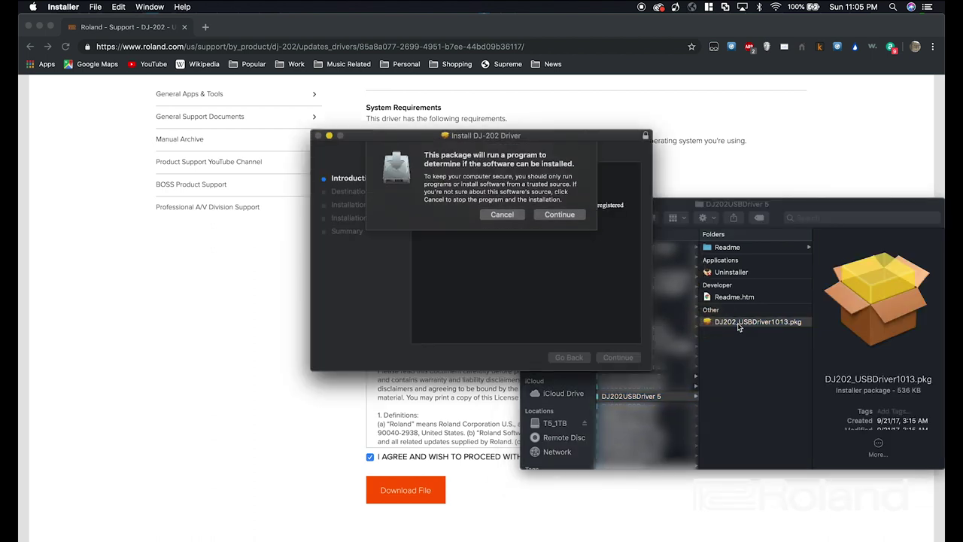
left_click(574, 215)
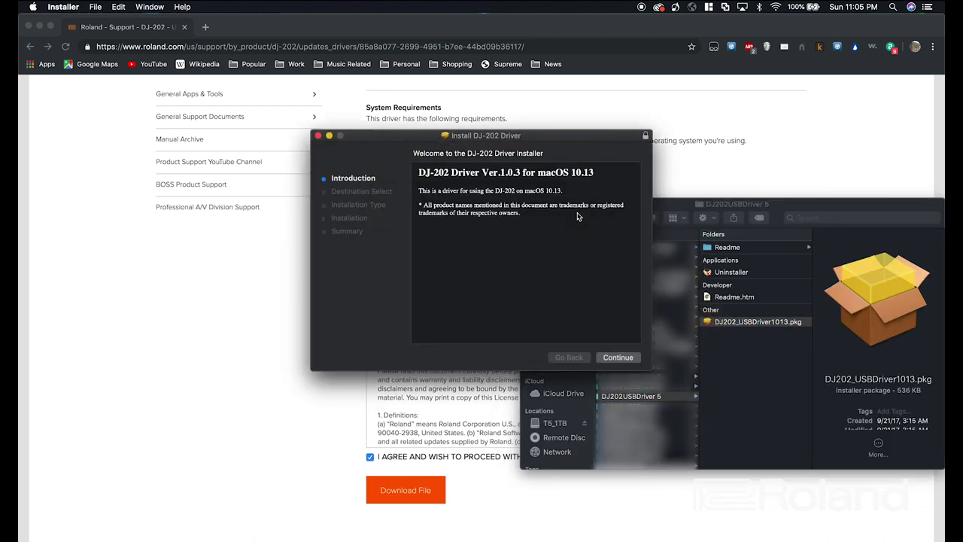
left_click(618, 358)
left_click(621, 359)
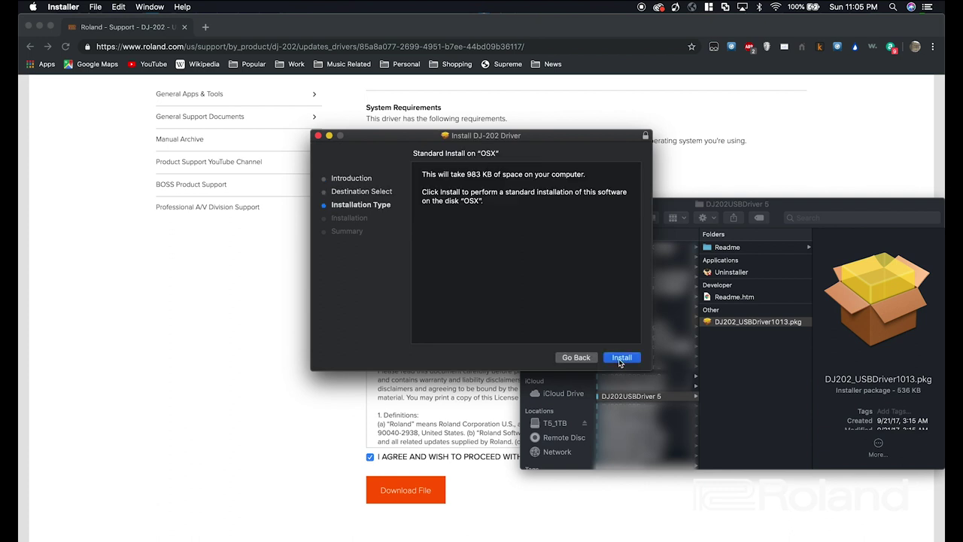
- Authorize the driver installation with the account password and agree to continue despite the required restart
type("••••••••")
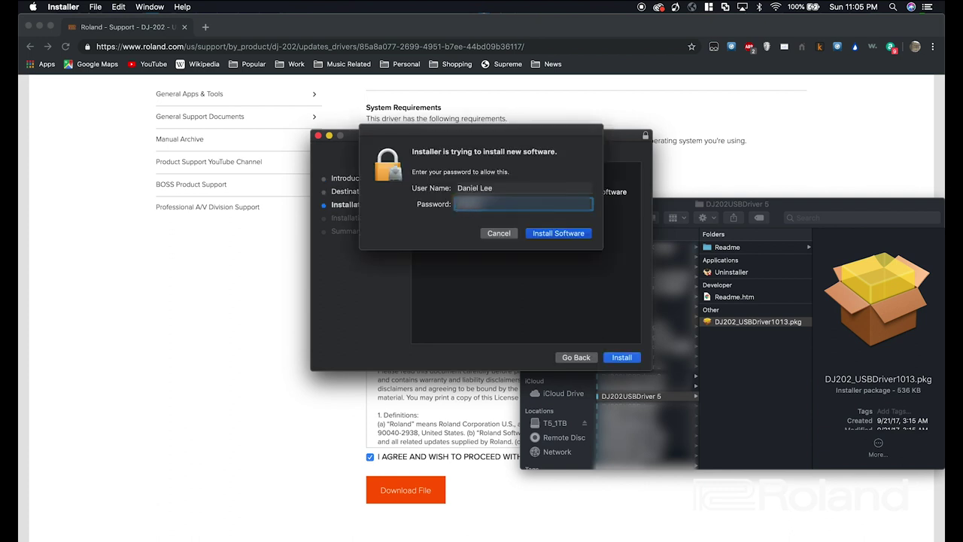
key("Return")
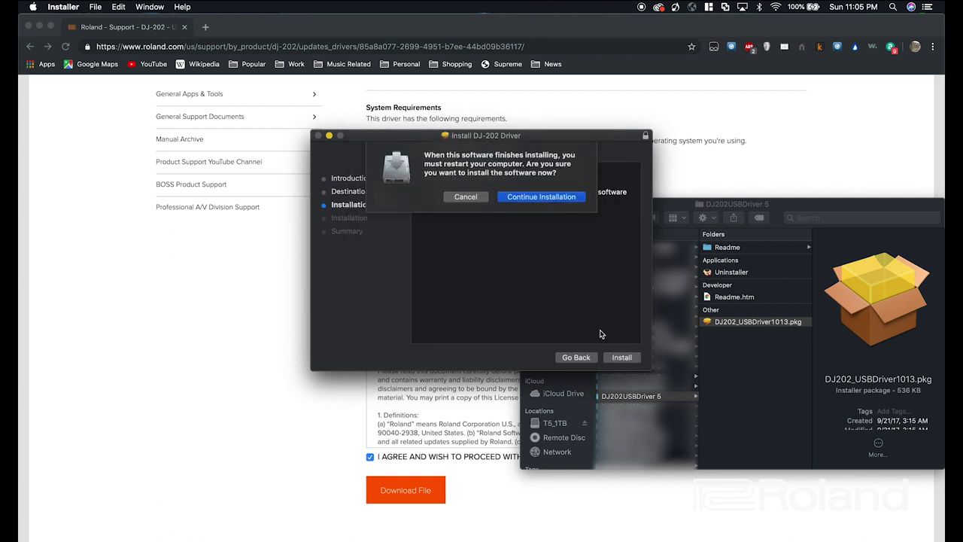
left_click(571, 200)
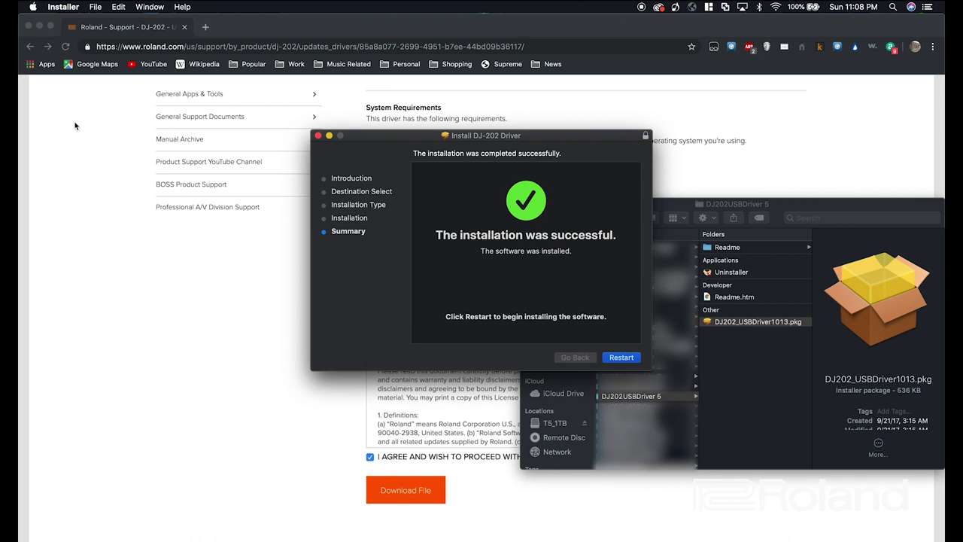
- Open the General settings of Security & Privacy in System Preferences and examine the section on allowed apps
left_click(32, 6)
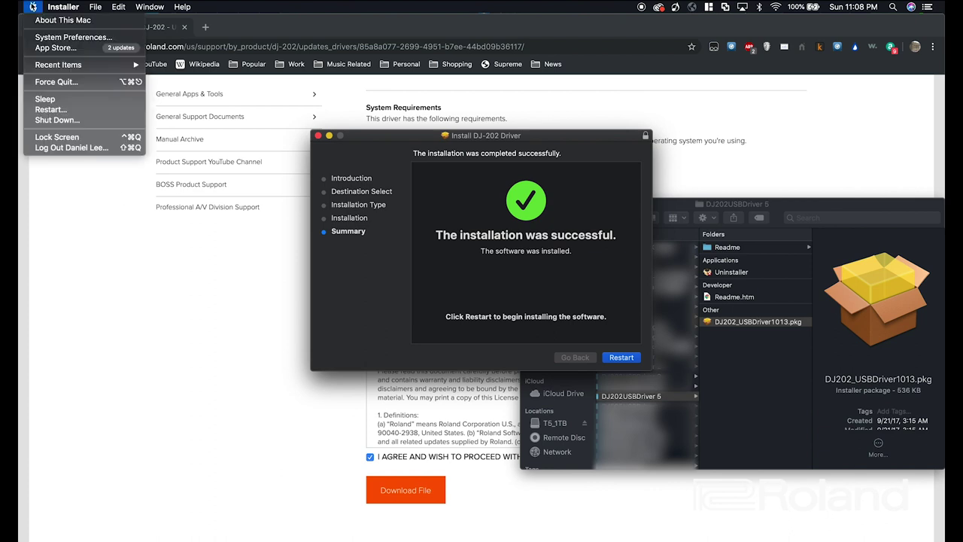
left_click(45, 37)
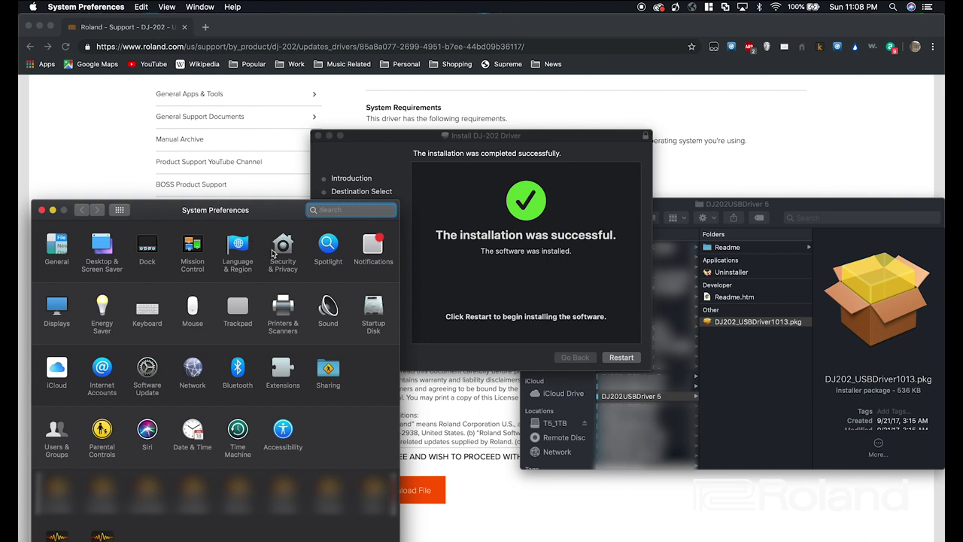
left_click(272, 254)
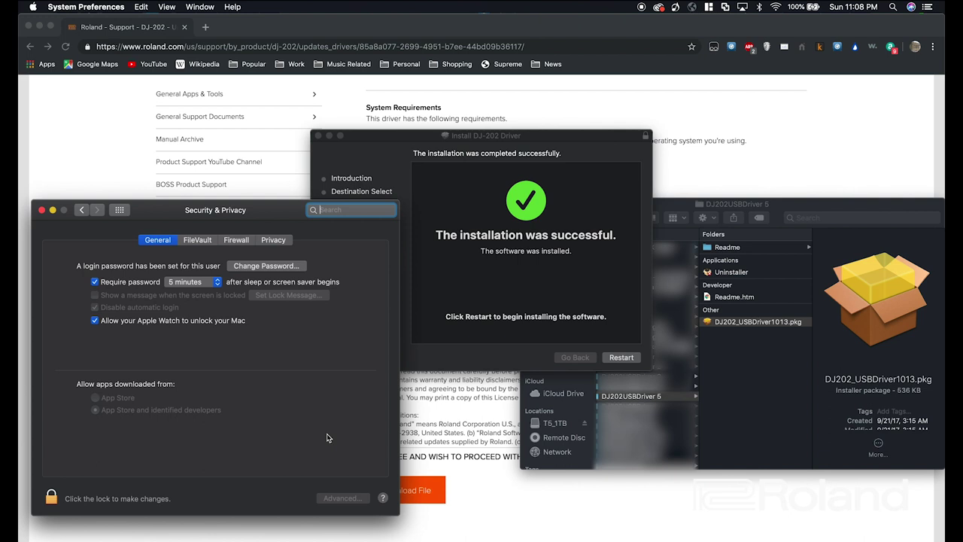
left_click(586, 271)
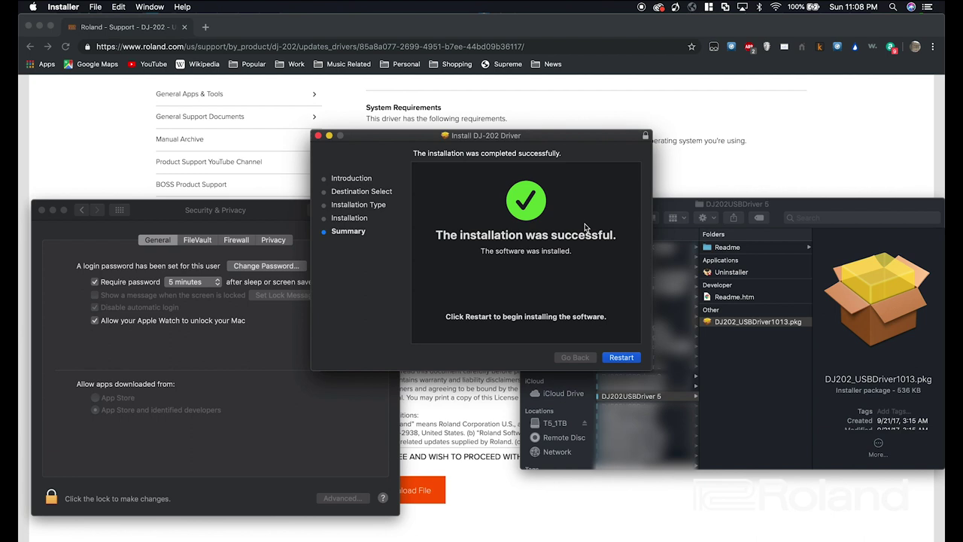
left_click(331, 439)
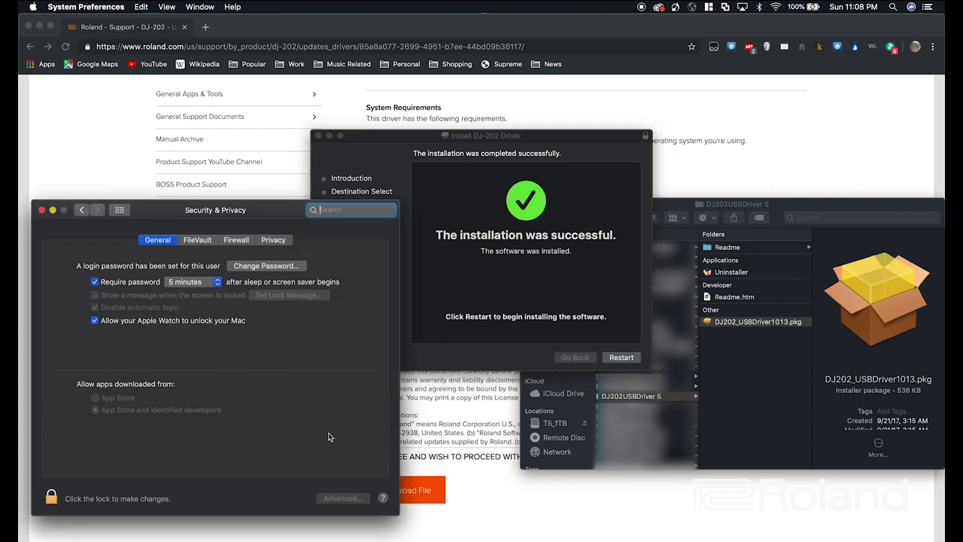
left_click(481, 309)
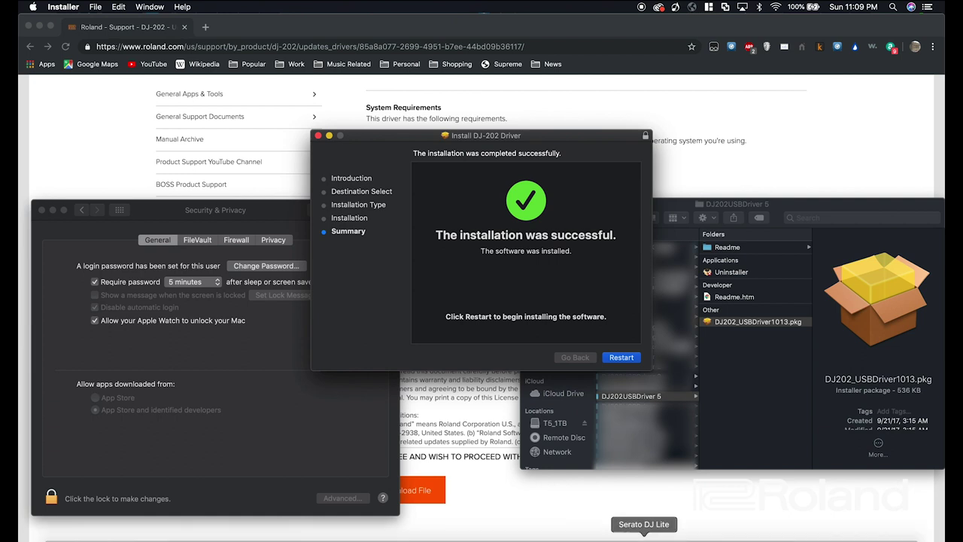
left_click(756, 536)
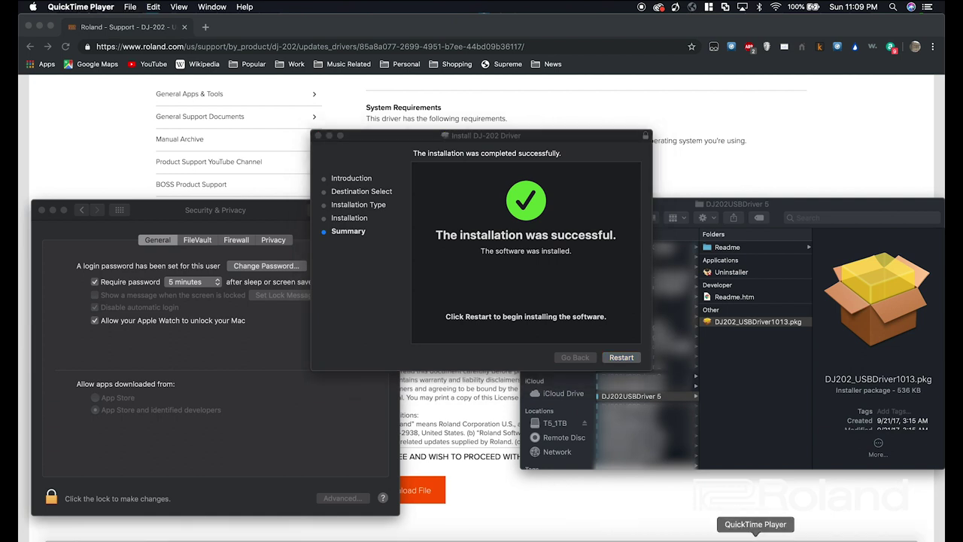